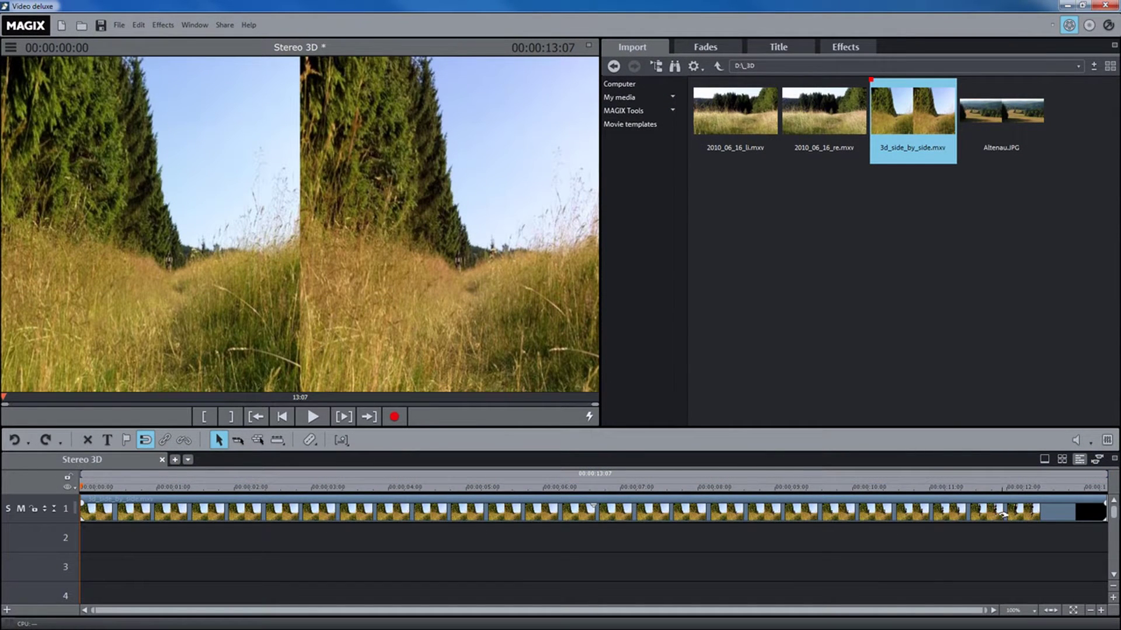
Trim the end of the side-by-side clip on track 1
left_click_drag(1102, 515, 1012, 519)
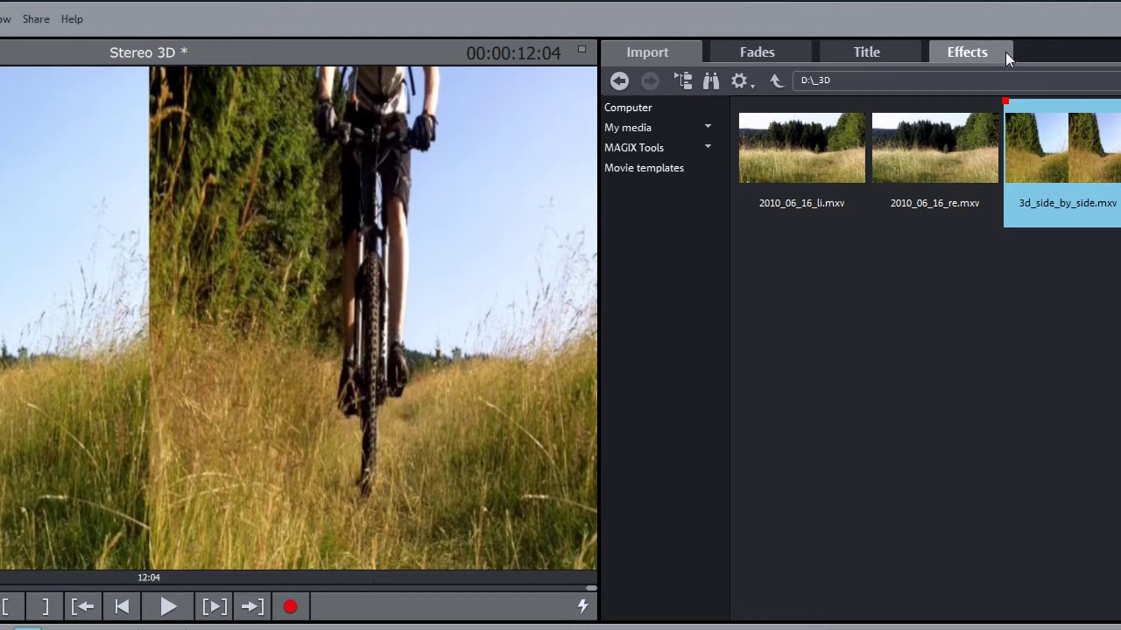
Set the clip's Stereo3D mode to 'Side-by-side (left image to the left) - half width'
left_click(1007, 54)
left_click(660, 142)
left_click(683, 161)
left_click(1004, 121)
left_click(994, 190)
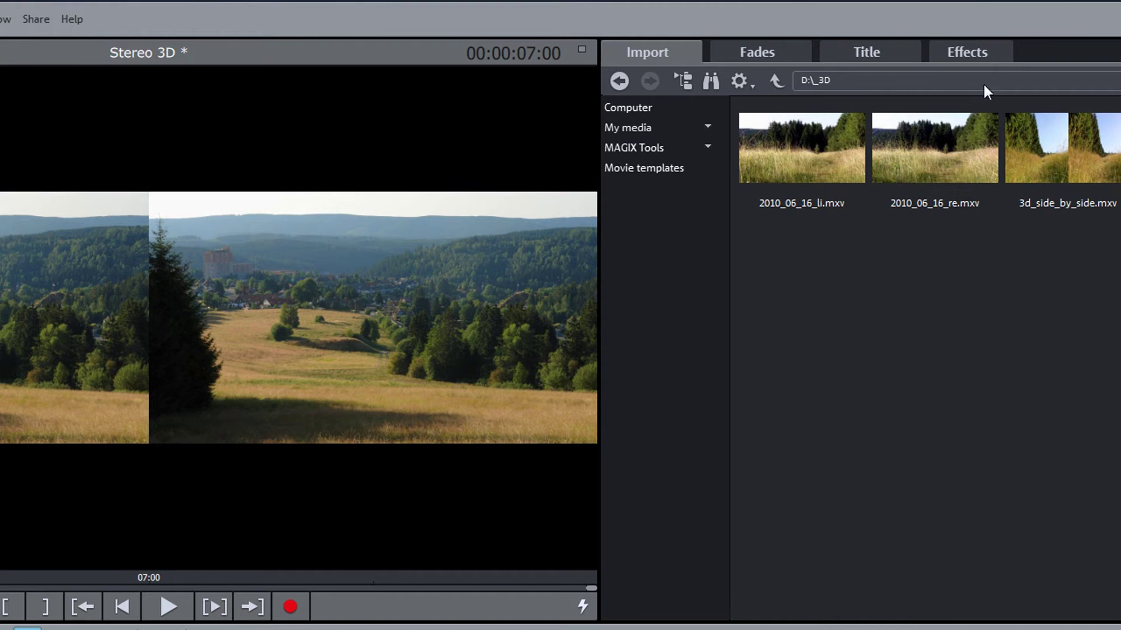
Set the Altenau.JPG photo's Stereo3D mode to side-by-side
left_click(997, 55)
left_click(1005, 119)
left_click(1004, 229)
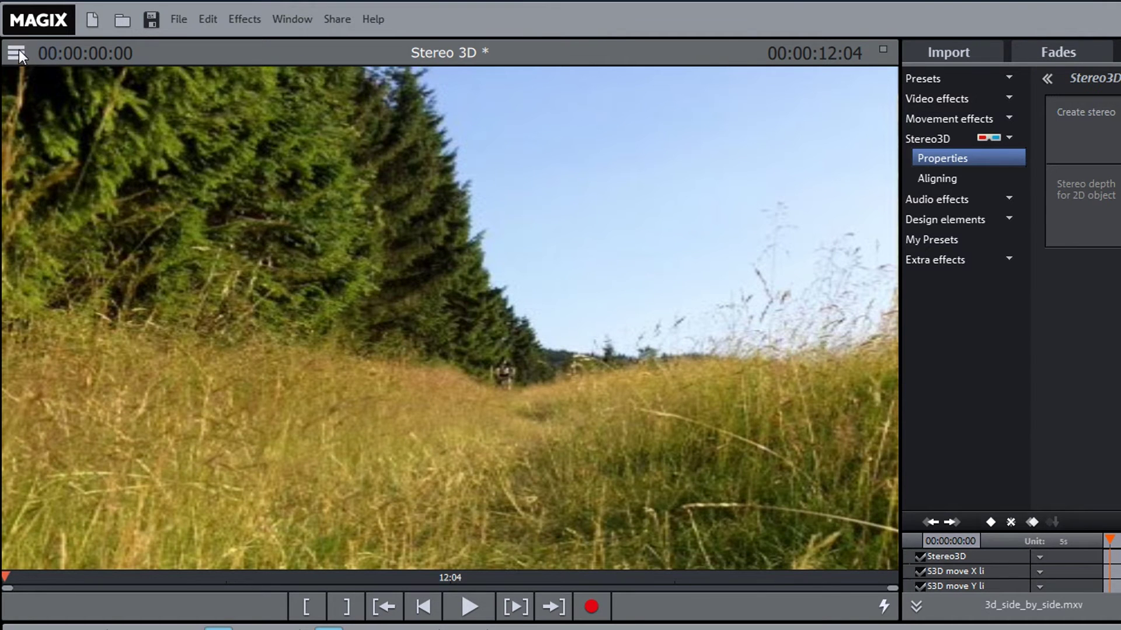
Preview in red/cyan anaglyph, move to the cyclist scene, and raise gamma to 95
left_click(16, 52)
left_click(29, 245)
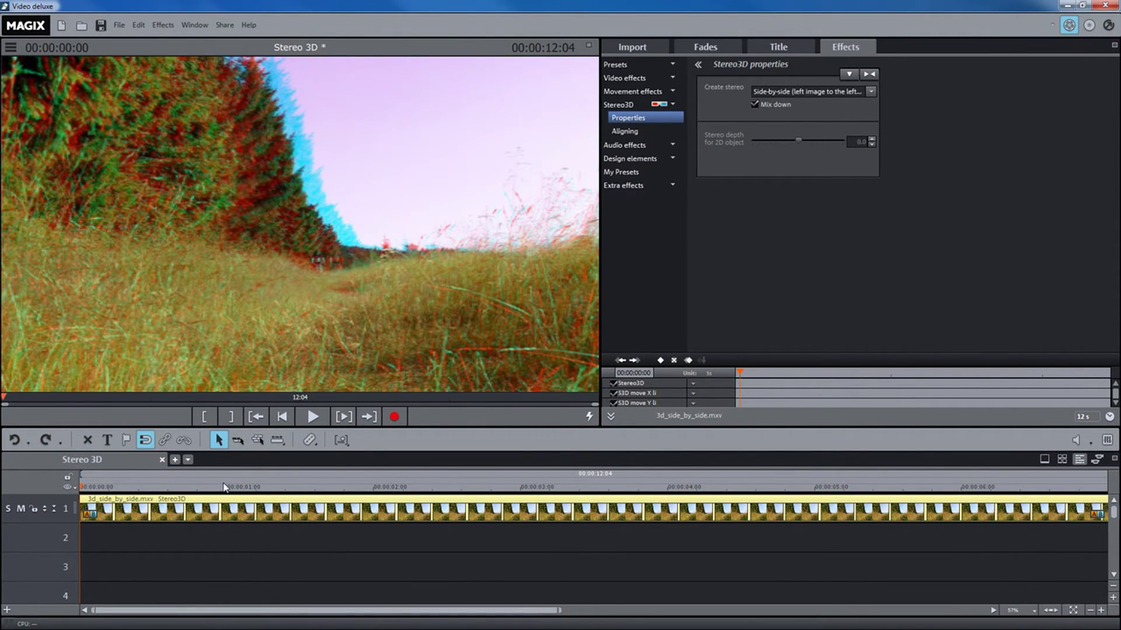
left_click_drag(224, 488, 357, 489)
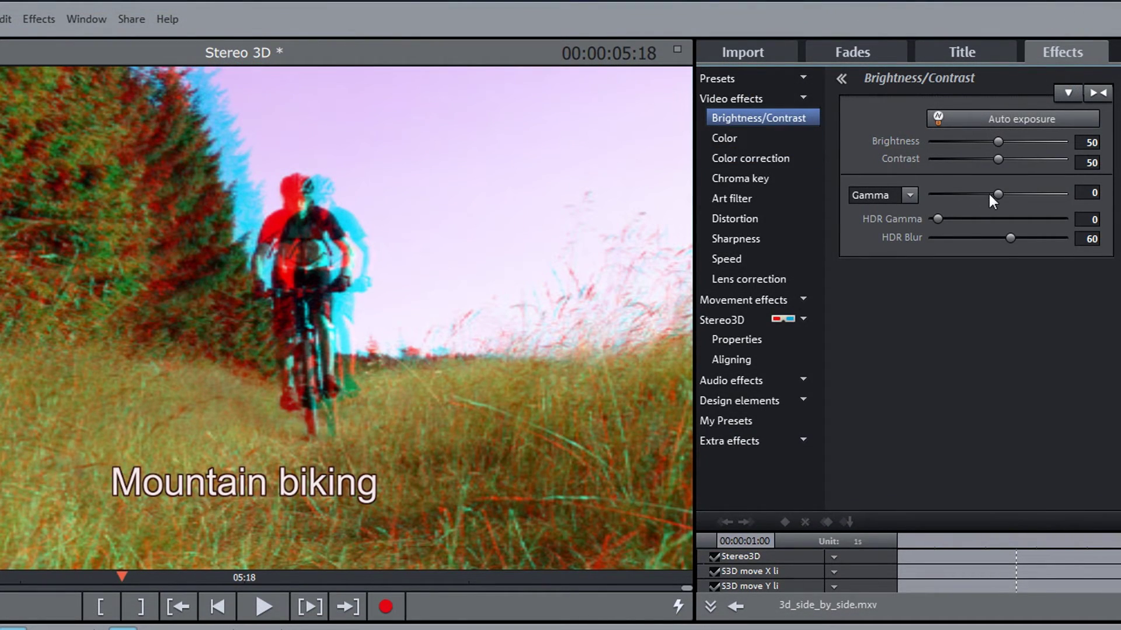
left_click_drag(995, 195, 1040, 198)
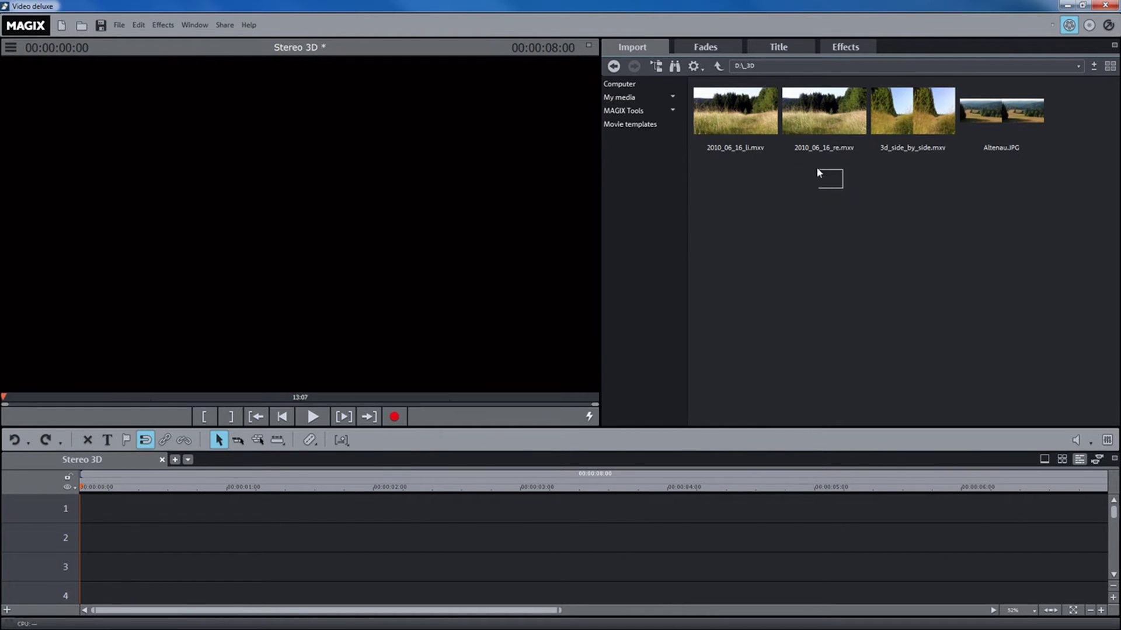
Select the first two clips together, then the clip on track 1
left_click_drag(817, 172, 119, 513)
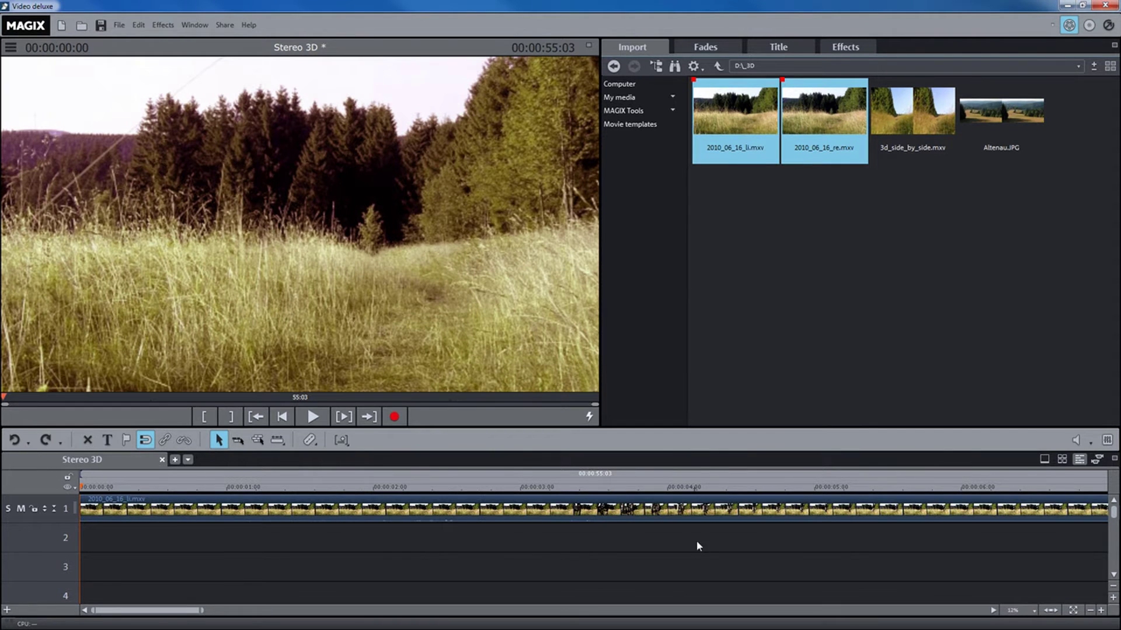
left_click_drag(708, 541, 460, 504)
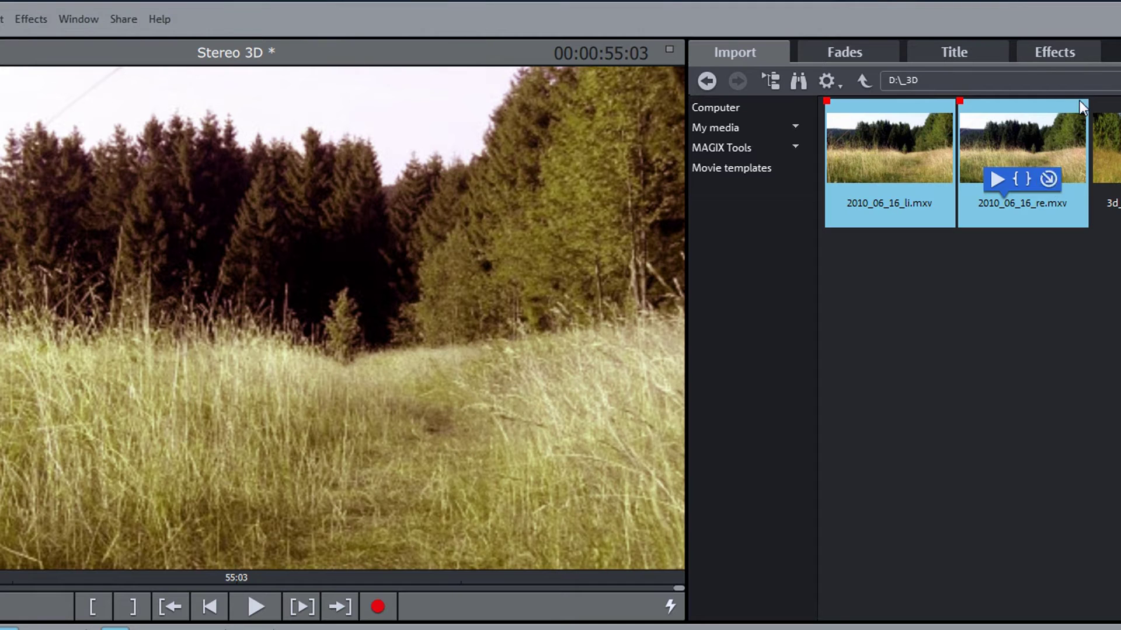
Set the Stereo3D Create stereo mode to 'Stereo3D pair (left image first)'
left_click(1088, 51)
left_click(799, 97)
left_click(776, 156)
left_click(1092, 119)
left_click(1083, 158)
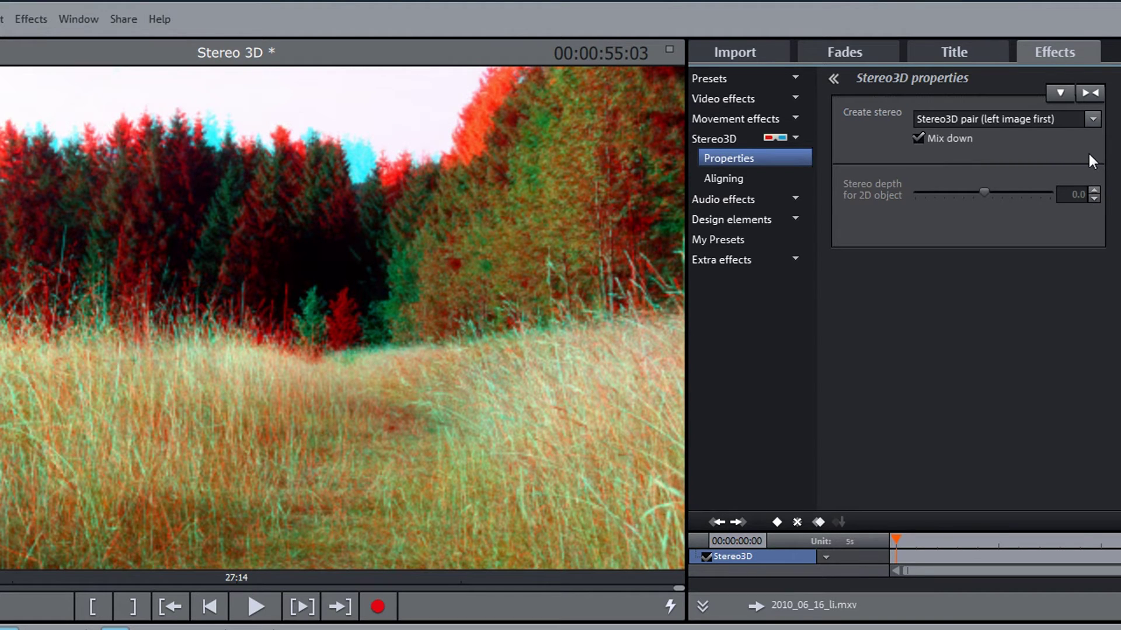
Swap the eye images and shift frames one forward and one back at the cyclist scene
left_click(803, 179)
left_click(1050, 146)
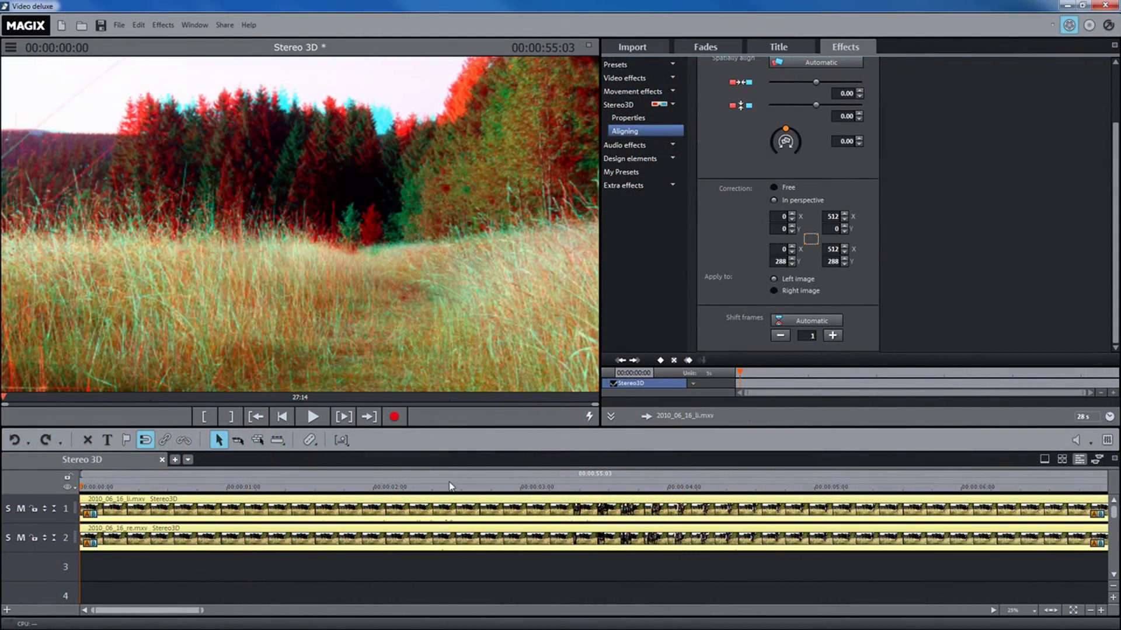
mouse_move(450, 486)
left_mouse_down()
mouse_move(883, 488)
mouse_move(866, 485)
left_mouse_up()
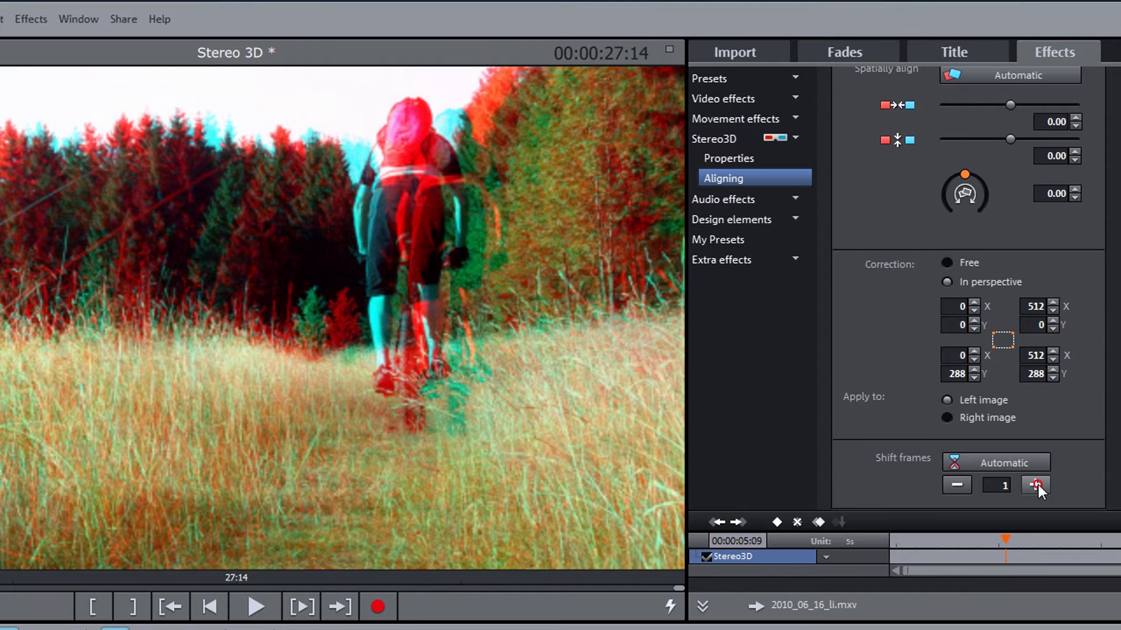
left_click(1037, 485)
left_click(945, 485)
Auto-align the eyes, set horizontal offset to 0.14, and reset rotation to 0.00
scroll(968, 288, "up", 3)
left_click(1058, 185)
left_click_drag(1009, 212, 1011, 246)
left_click_drag(965, 282, 972, 281)
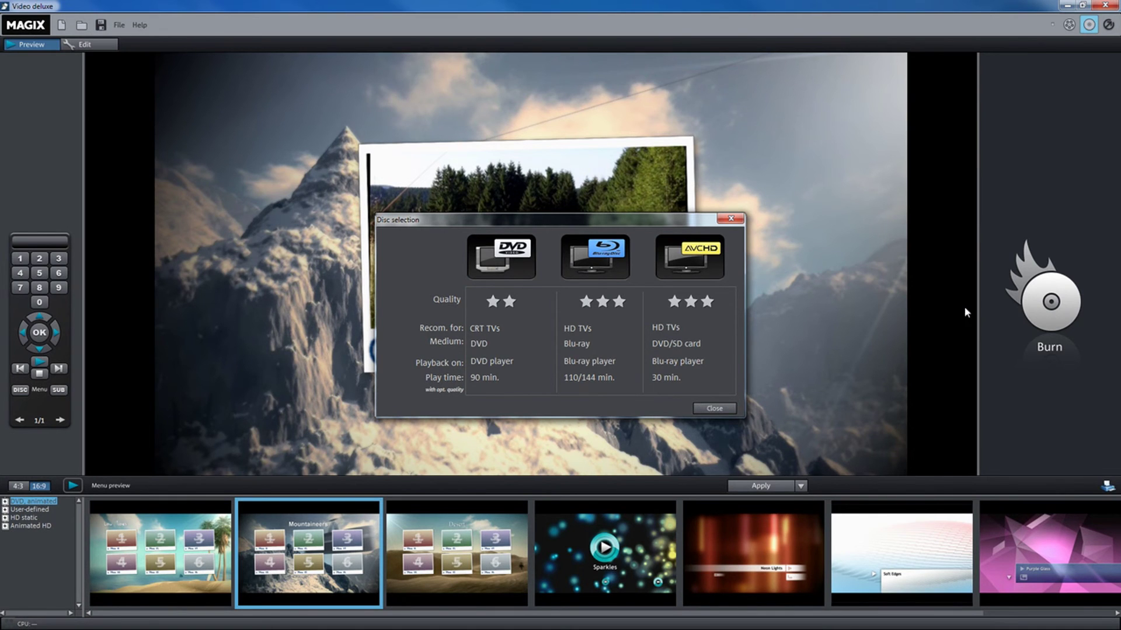
Choose Blu-ray as the disc type and view its encoder's 3D output modes
left_click(609, 272)
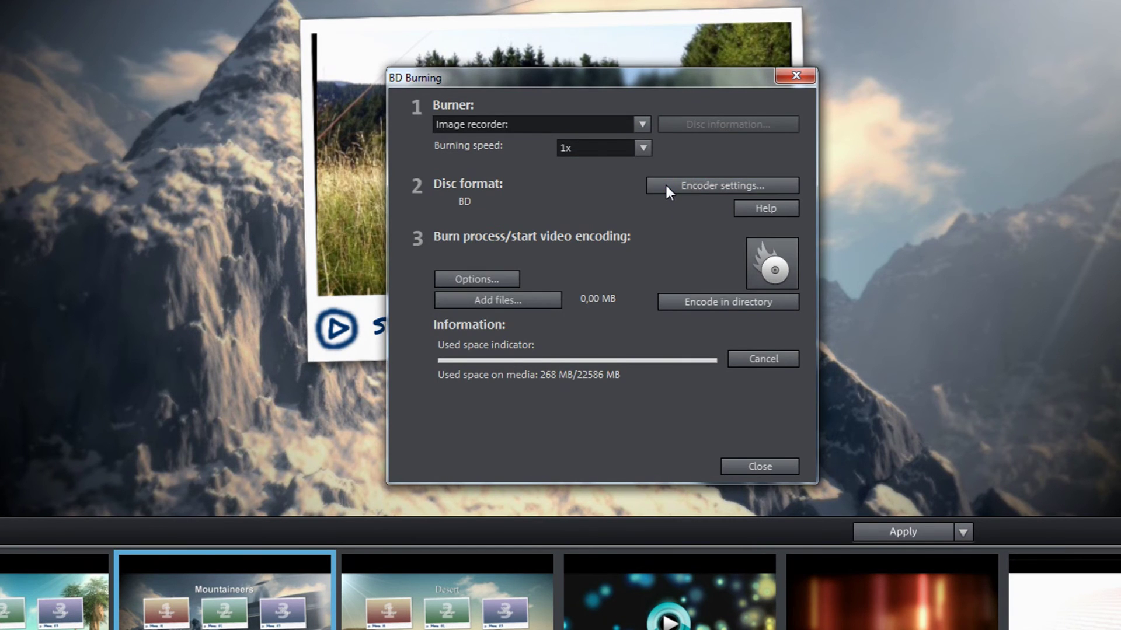
left_click(668, 187)
left_click(629, 389)
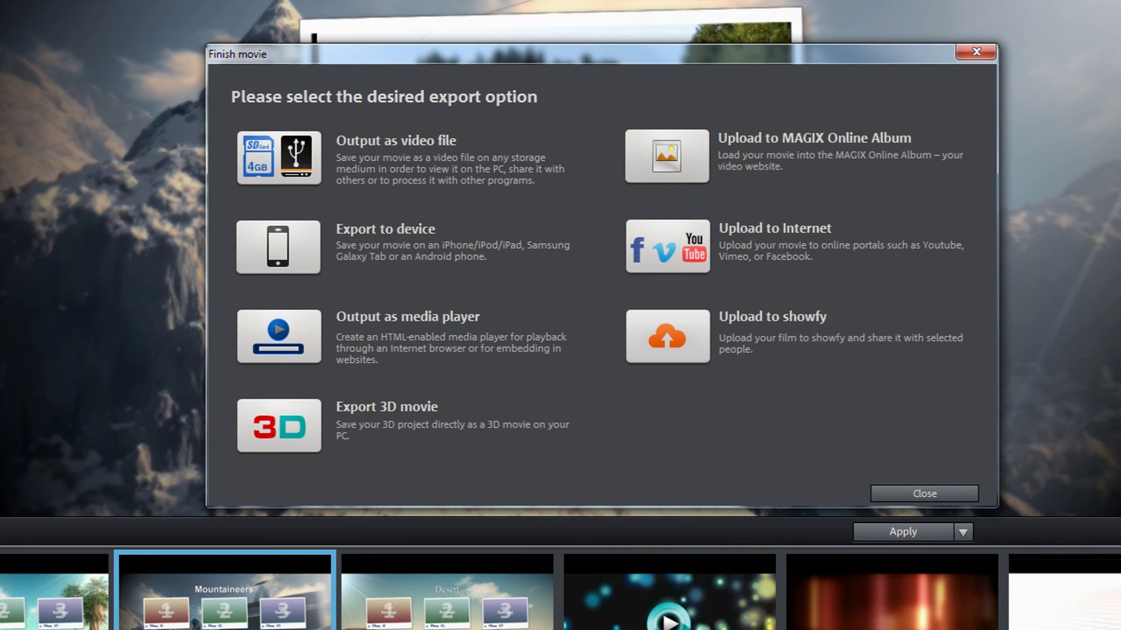